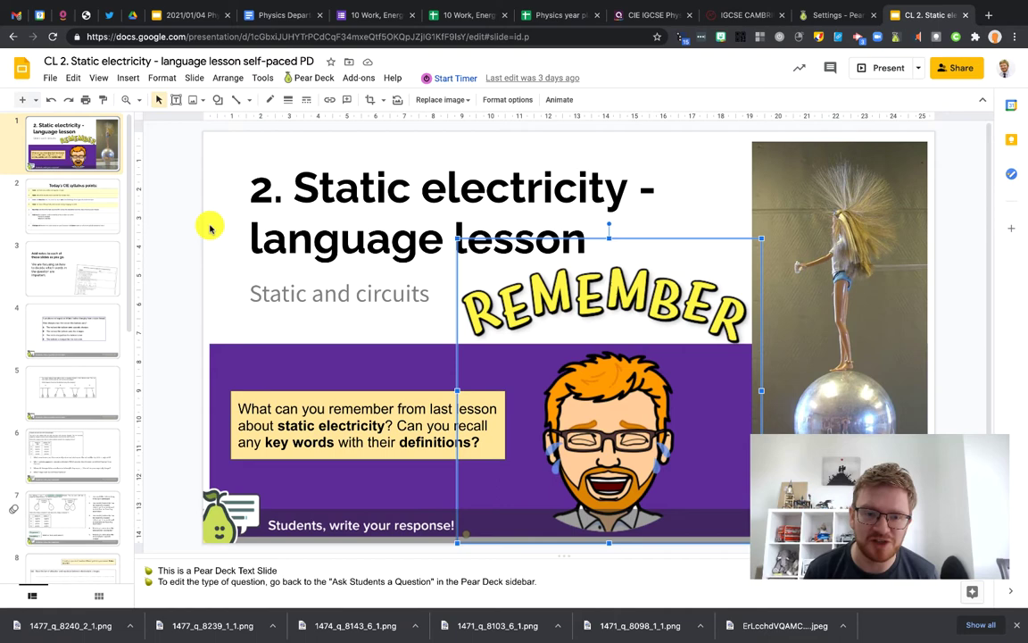
Step: Start a Pear Deck lesson from the Static electricity language lesson slides and open its presenter dashboard
click(189, 204)
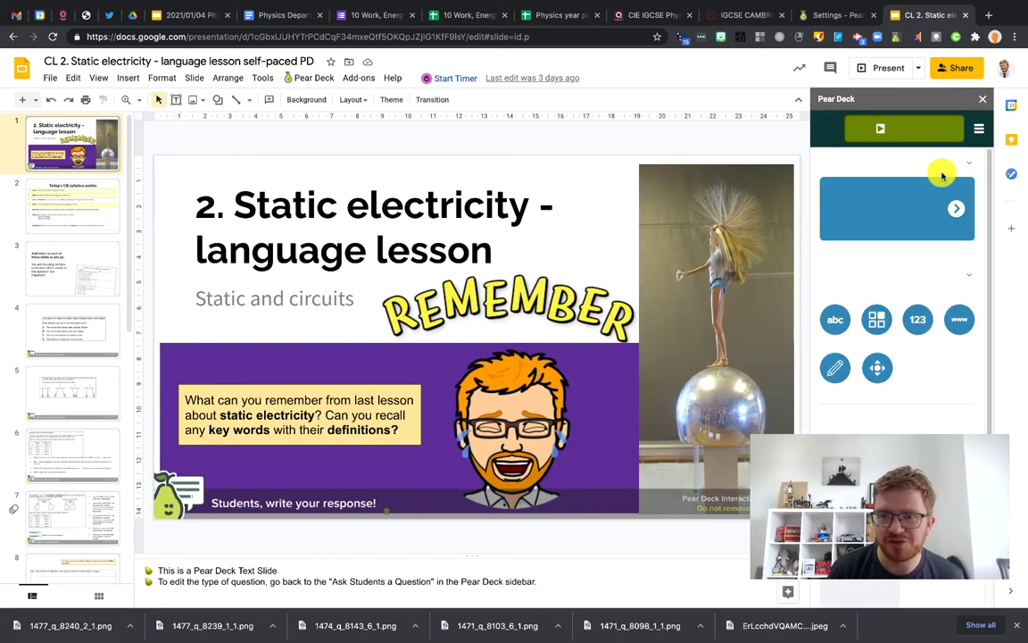
click(903, 134)
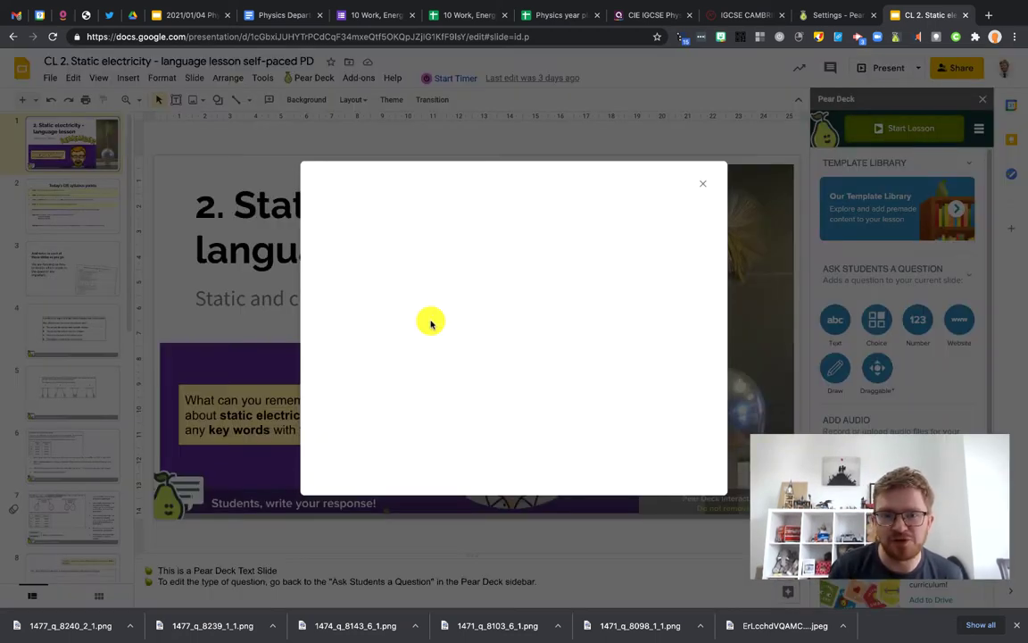
click(556, 319)
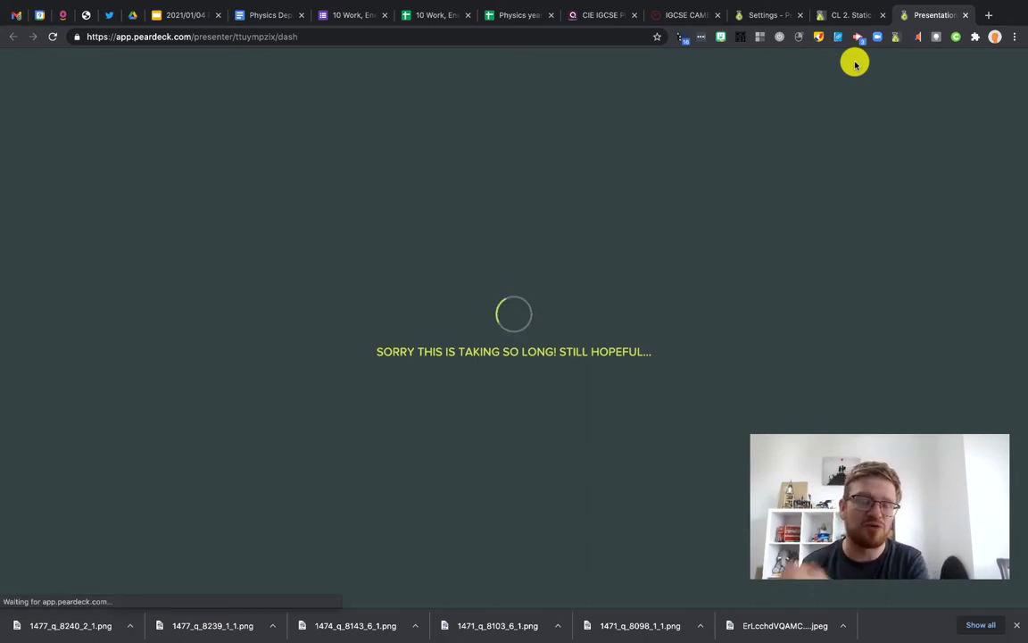
Step: Start a Zoom meeting without video
key(ctrl+super+f)
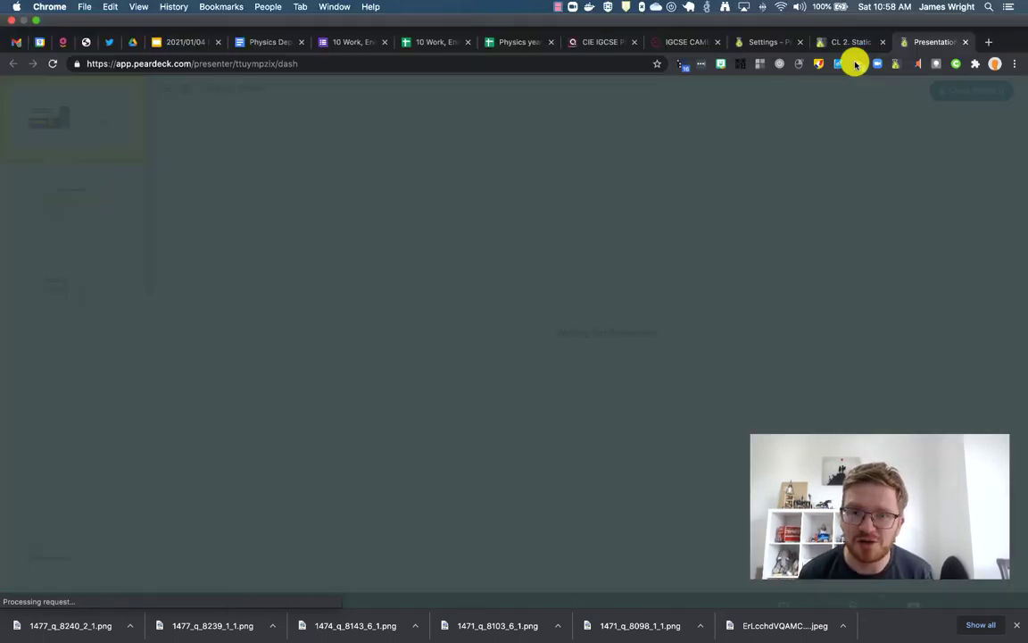
click(574, 7)
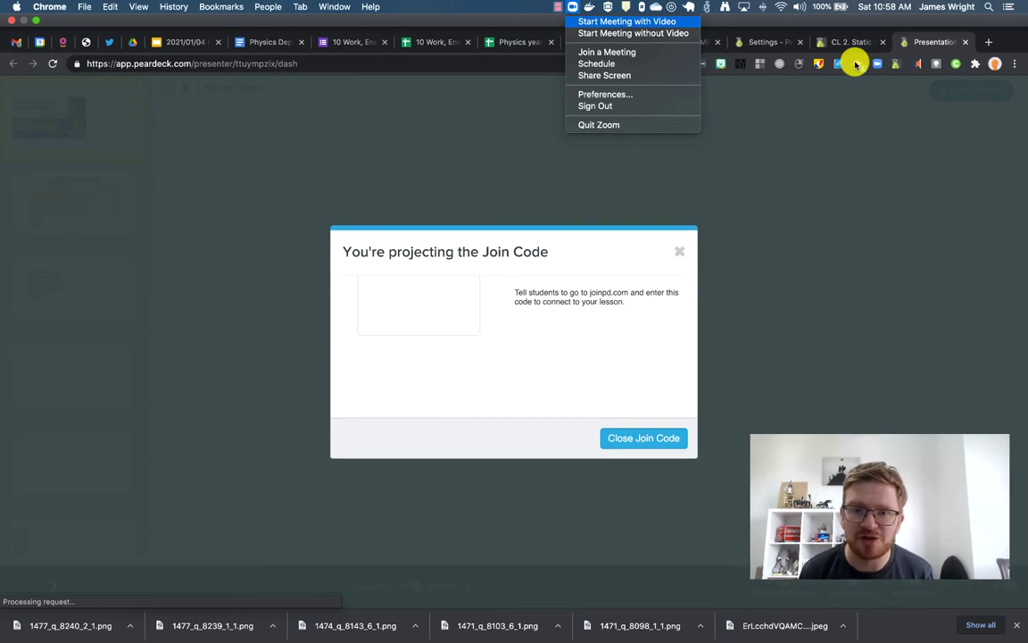
click(633, 33)
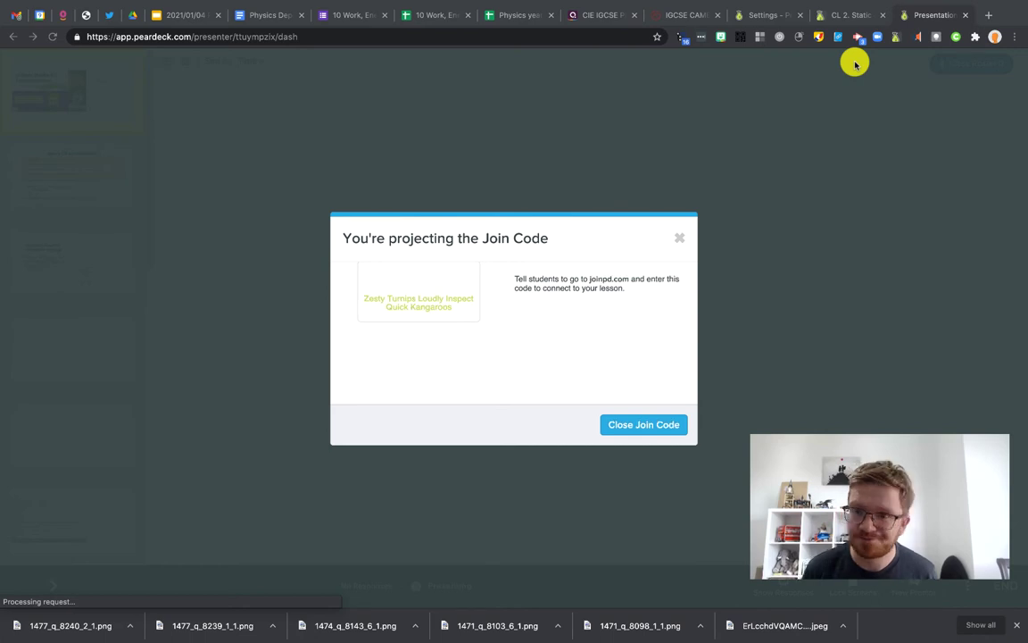
Step: Check the projector view, close the join code display and advance the lesson to slide 2 from the dashboard
key(ctrl+shift+Tab)
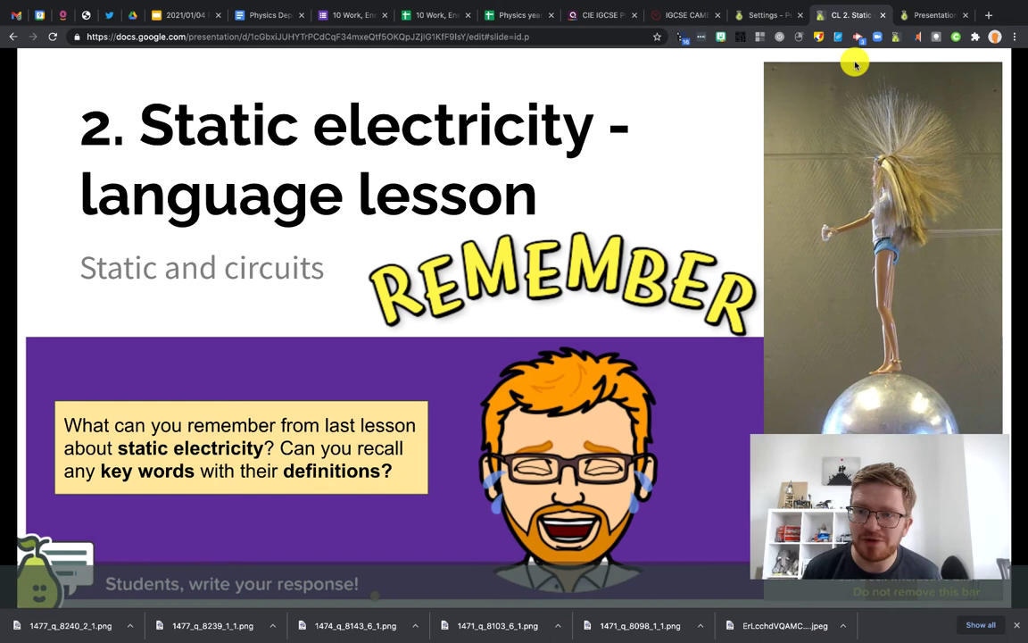
key(ctrl+Tab)
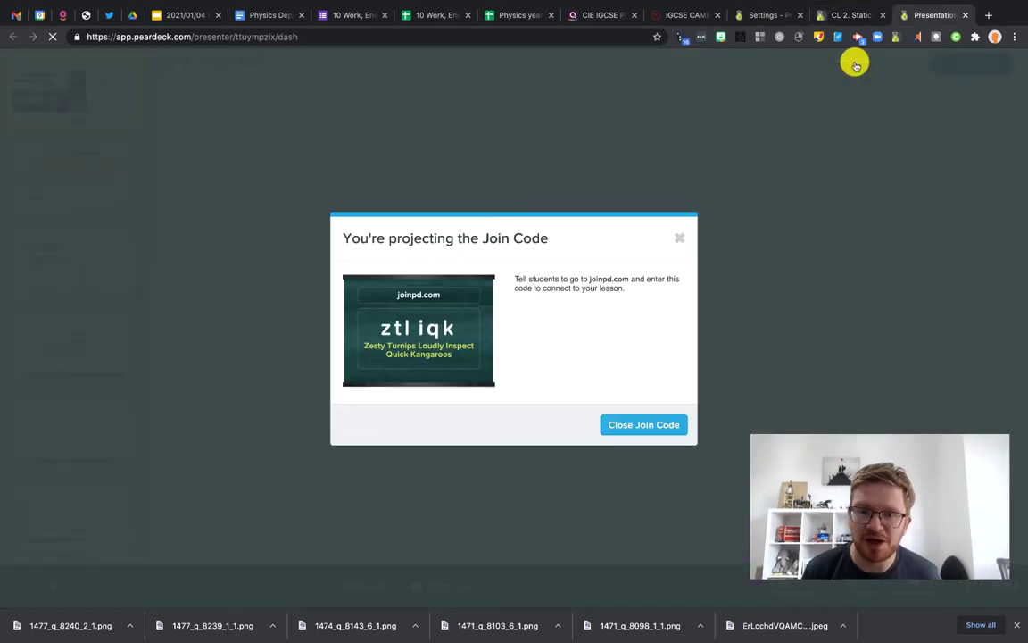
key(ctrl+shift+Tab)
key(ctrl+Tab)
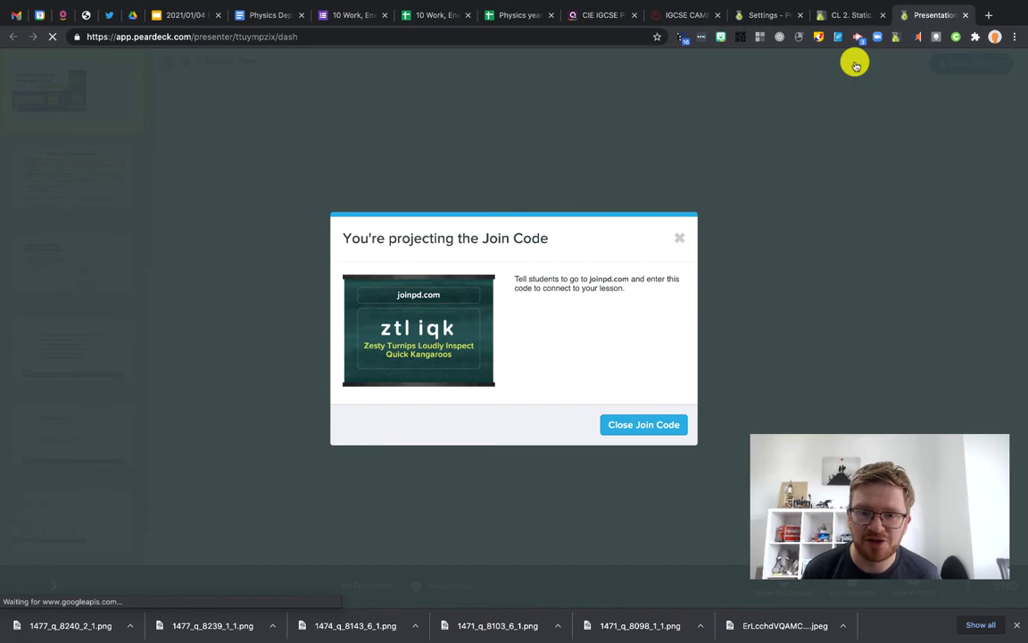
click(856, 66)
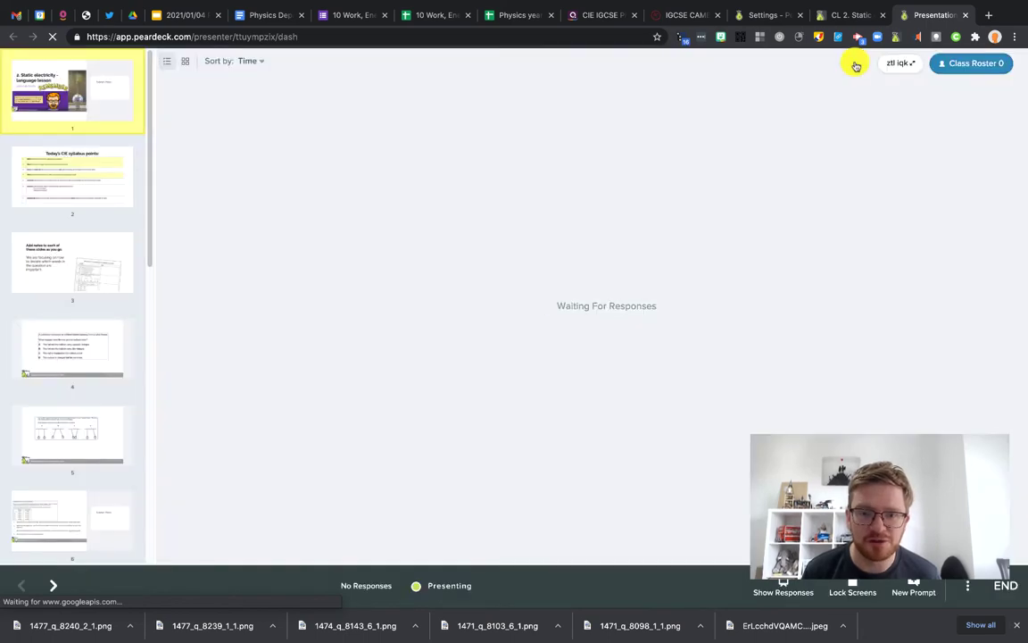
key(Right)
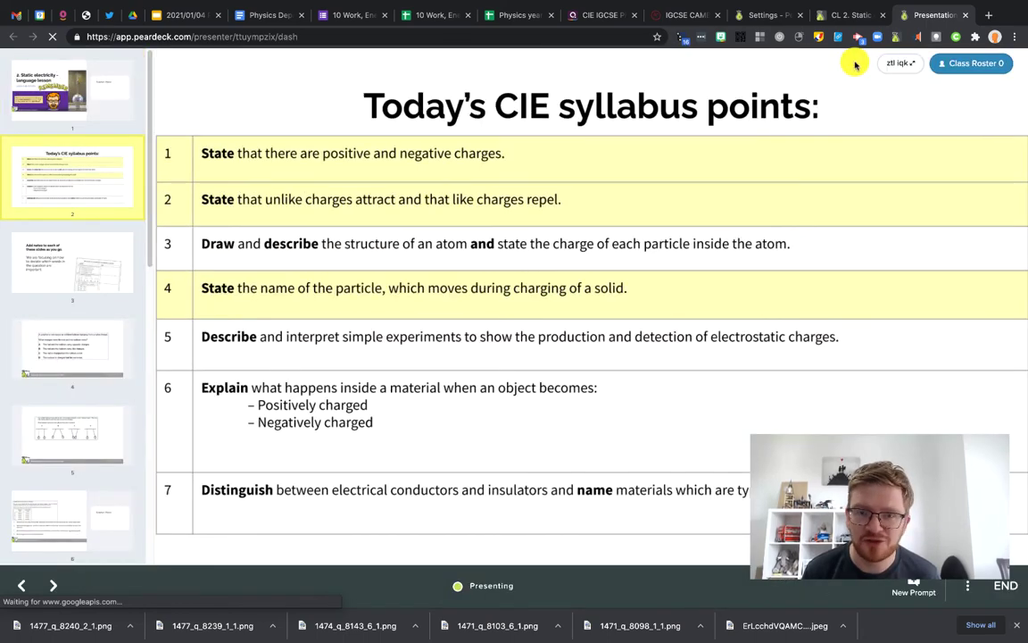
Step: Arrange the lesson's projector view and the teacher dashboard side by side in two separate browser windows
key(ctrl+shift+Tab)
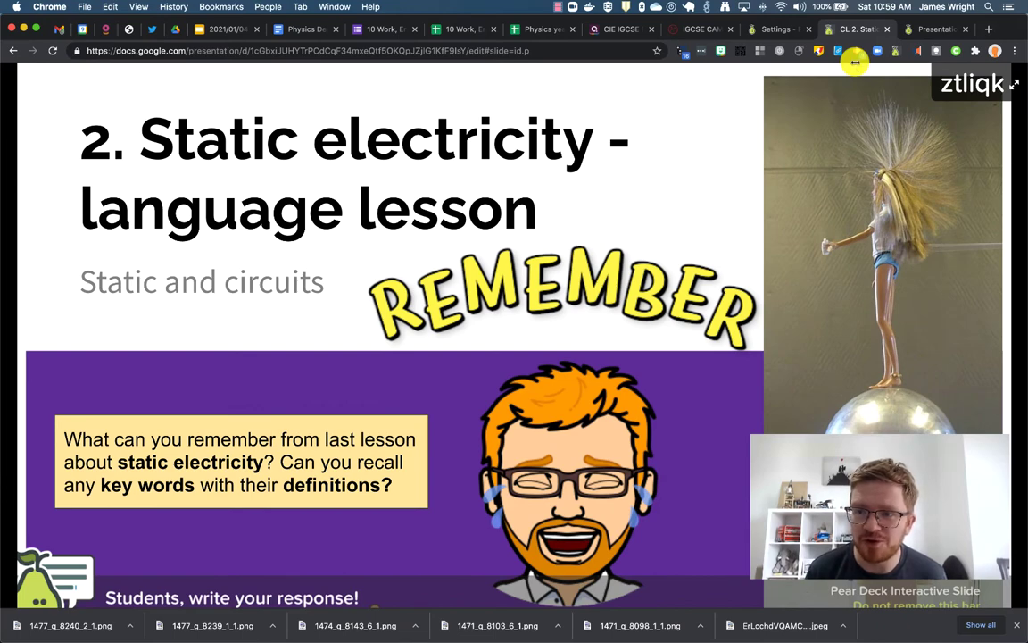
drag(1027, 30, 1024, 30)
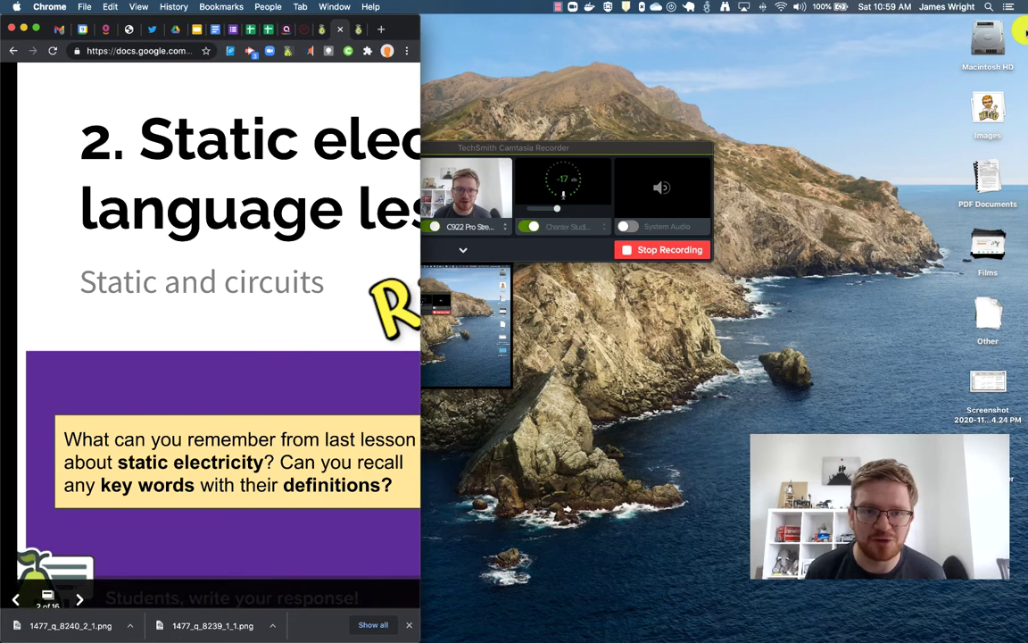
mouse_move(359, 30)
mouse_down()
mouse_move(626, 144)
mouse_move(727, 84)
mouse_move(966, 30)
mouse_up()
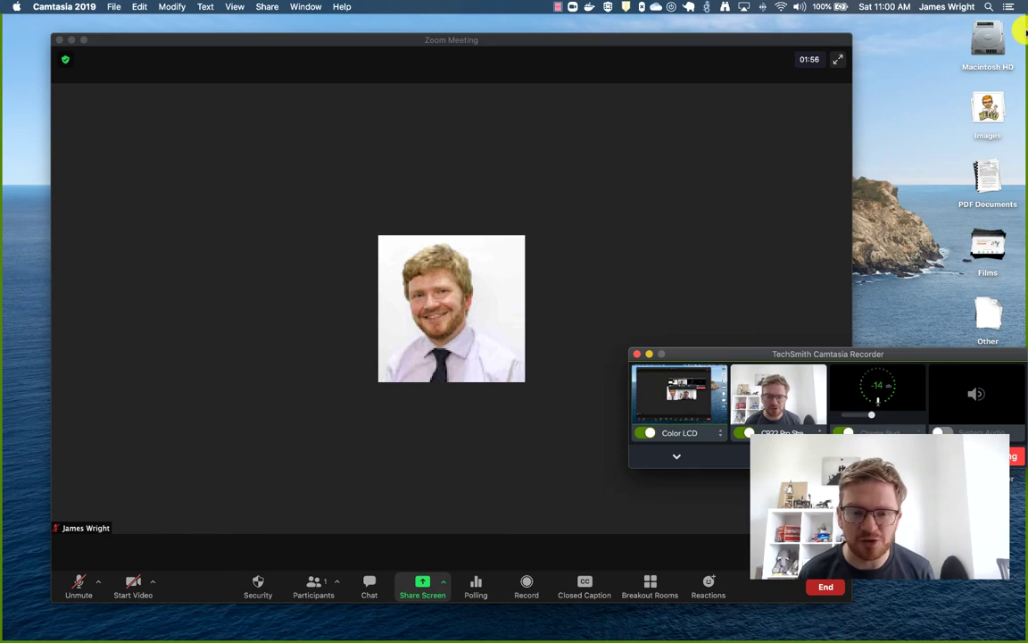
Step: Switch to the Zoom meeting and share only the browser window containing the Static electricity projector view
key(super+Tab)
key(super+shift+s)
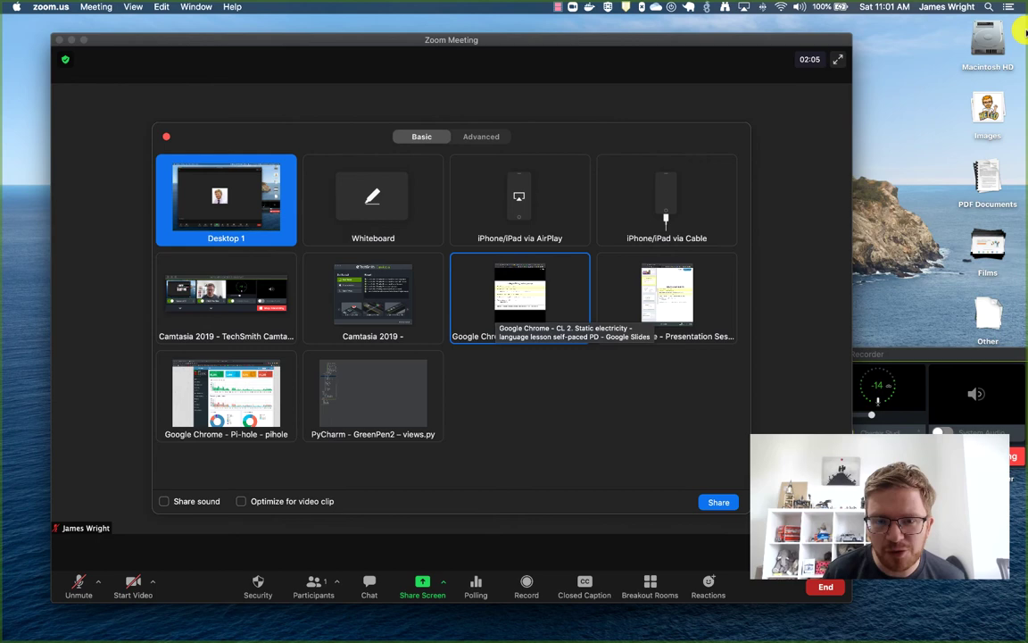
click(500, 313)
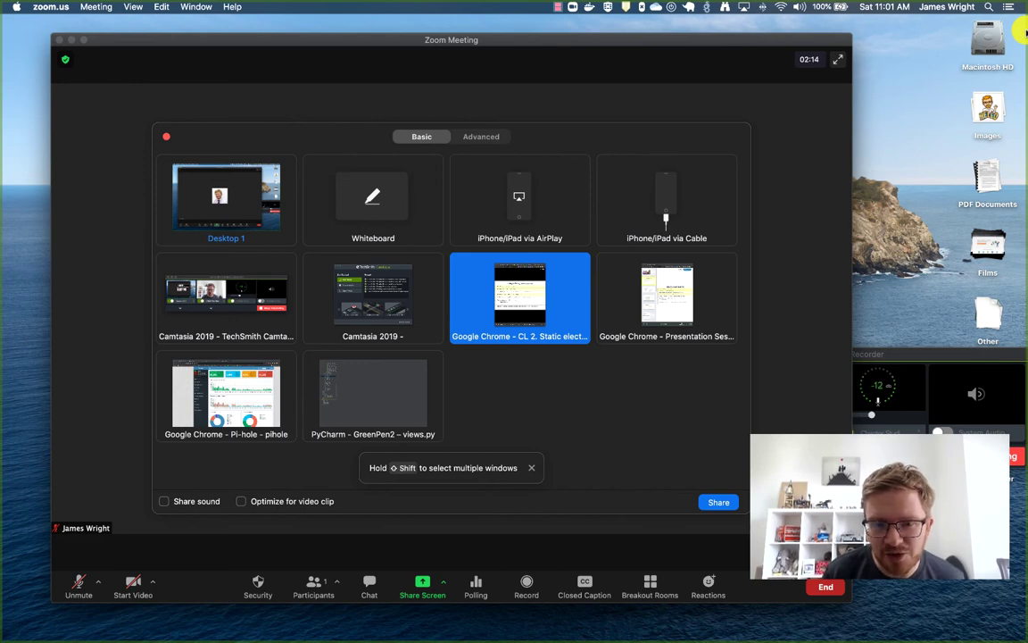
click(665, 299)
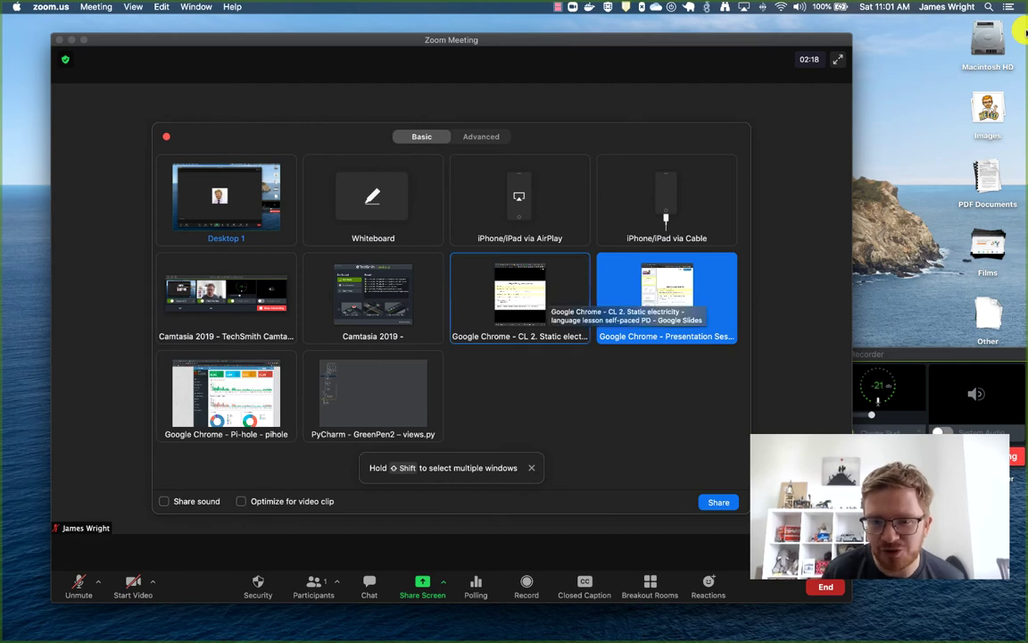
click(530, 290)
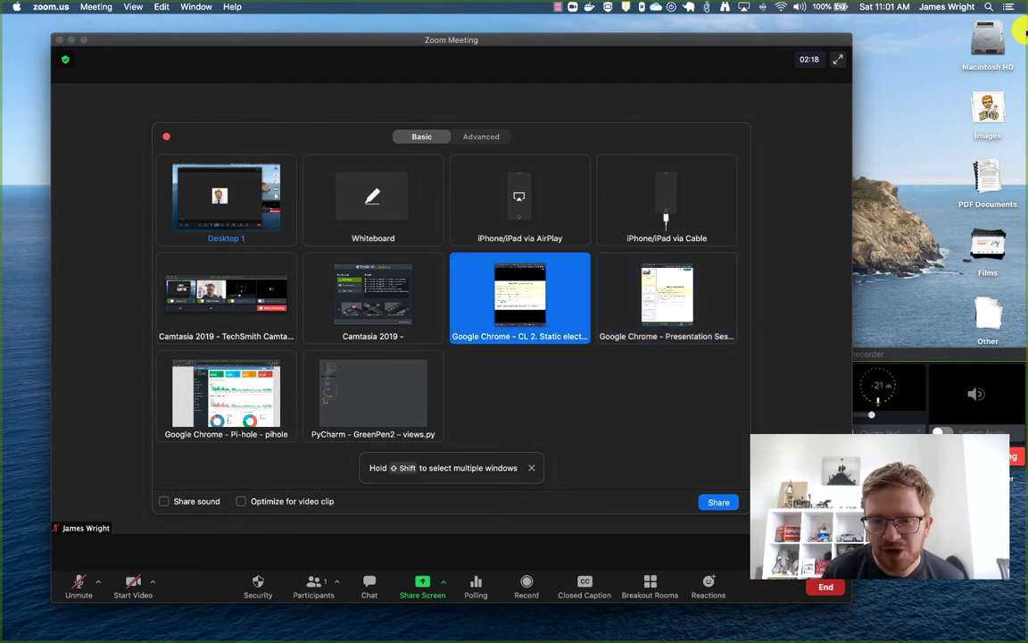
double_click(532, 291)
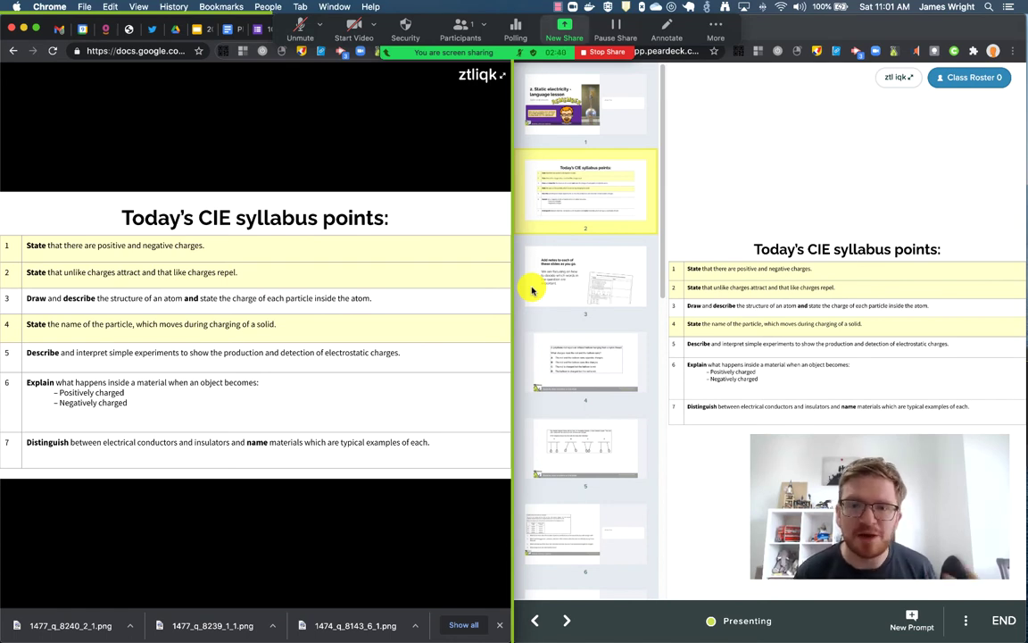
Step: Start a new Zoom share using the advanced Portion of Screen option
click(564, 29)
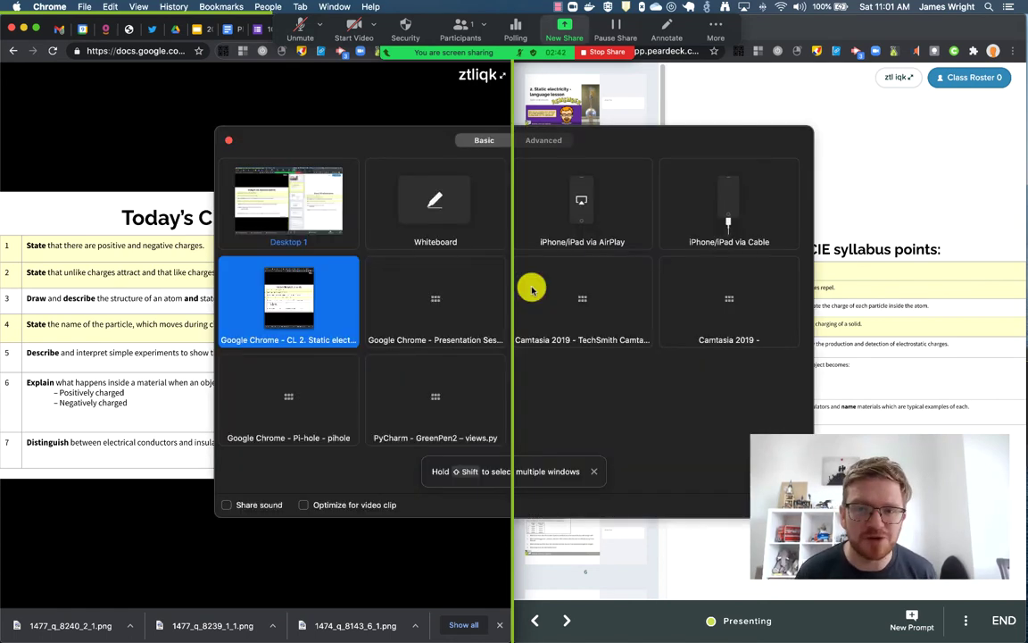
click(544, 141)
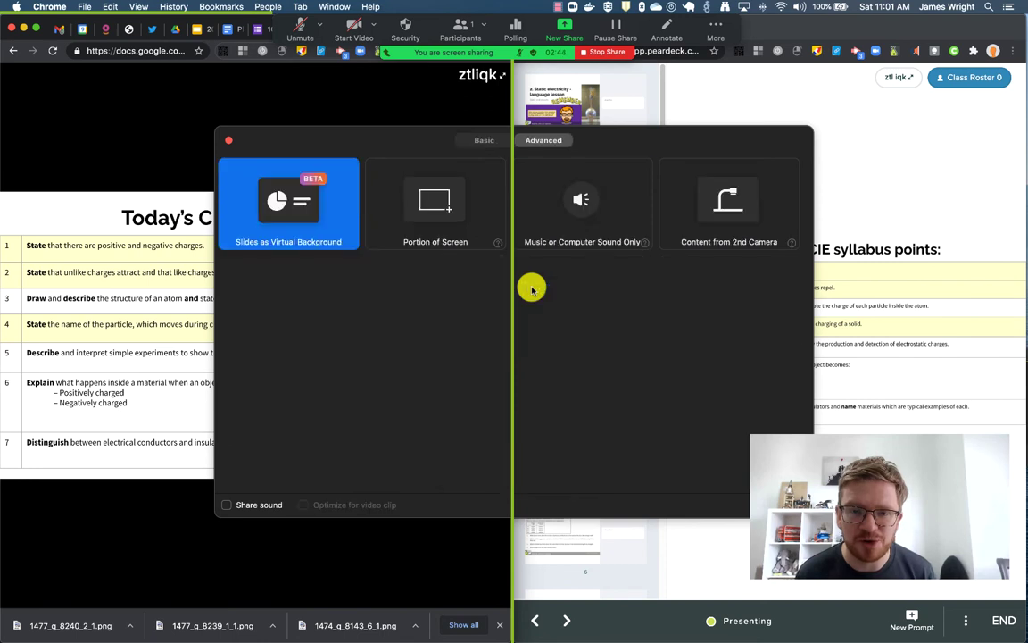
click(448, 200)
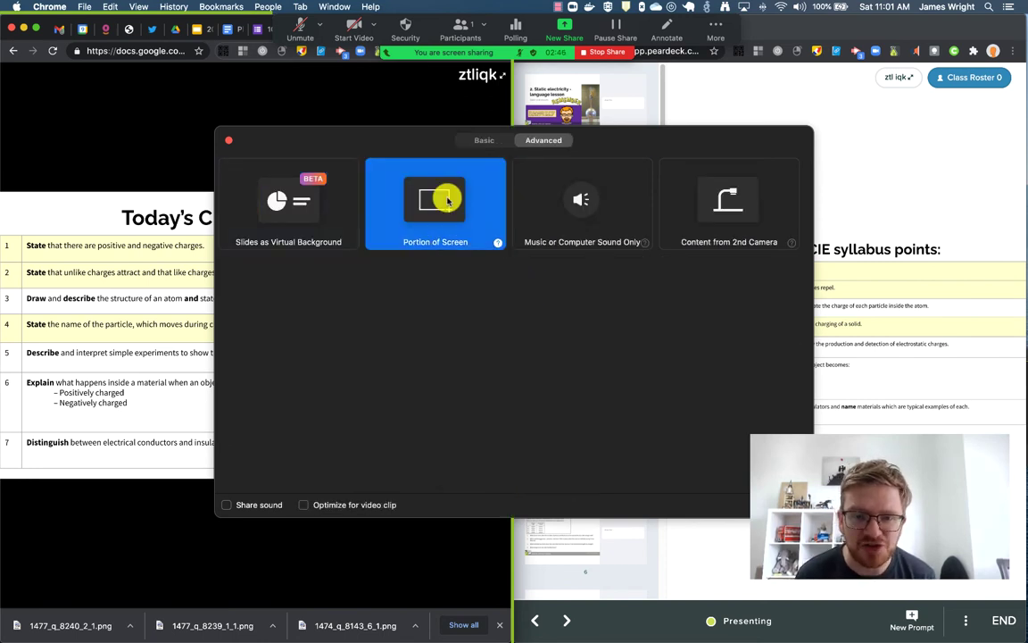
key(Return)
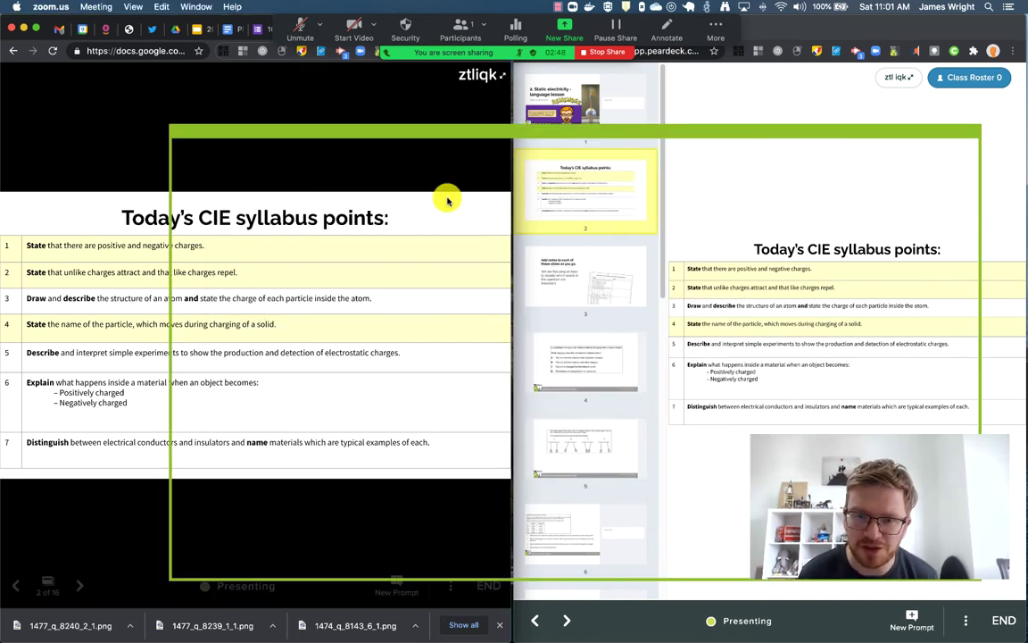
Step: Move and resize the Zoom share frame so it encloses only the slide in the projector view
mouse_move(575, 132)
mouse_down()
mouse_move(525, 111)
mouse_move(417, 113)
mouse_up()
drag(821, 336, 515, 337)
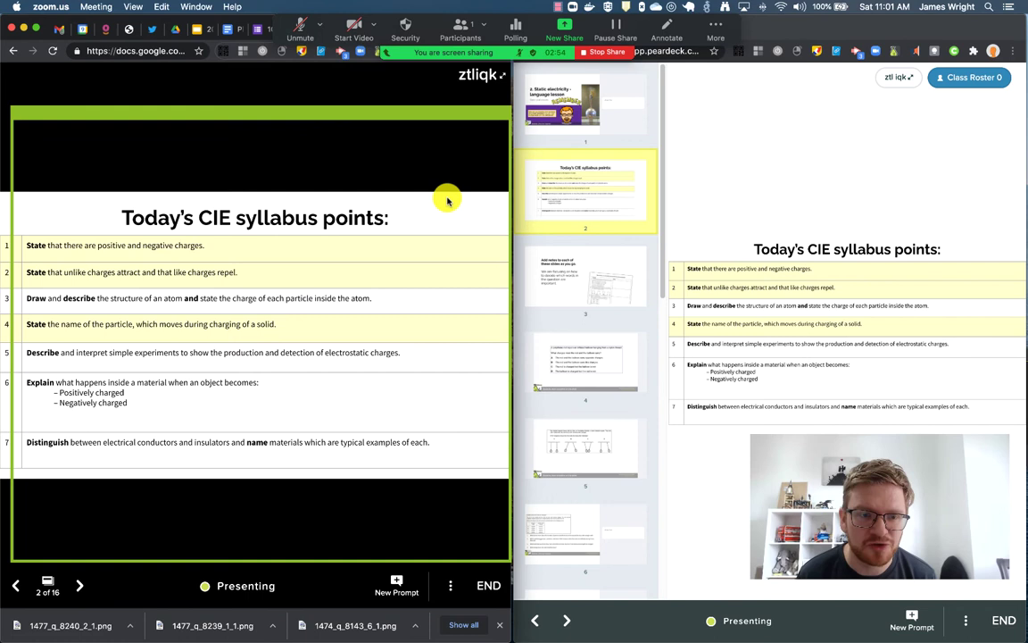
drag(11, 267, 0, 266)
drag(255, 112, 246, 139)
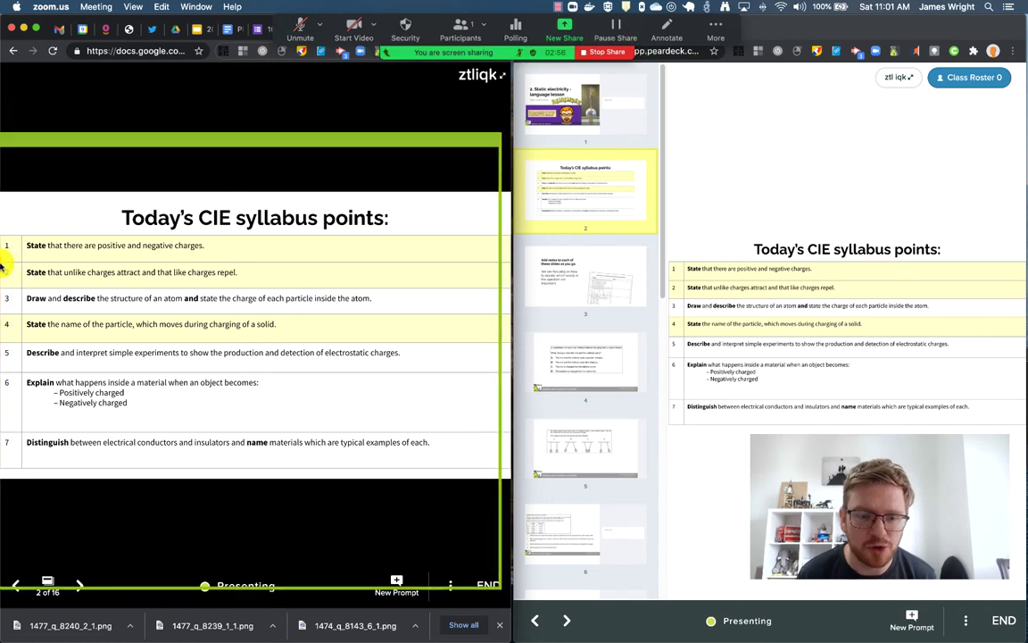
drag(255, 587, 255, 461)
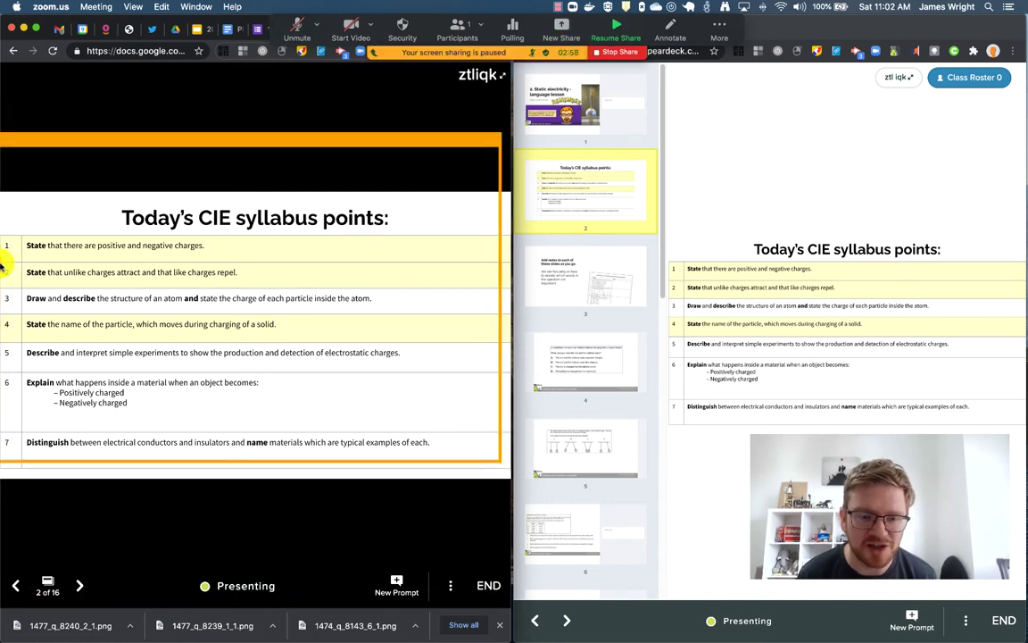
drag(308, 133, 308, 141)
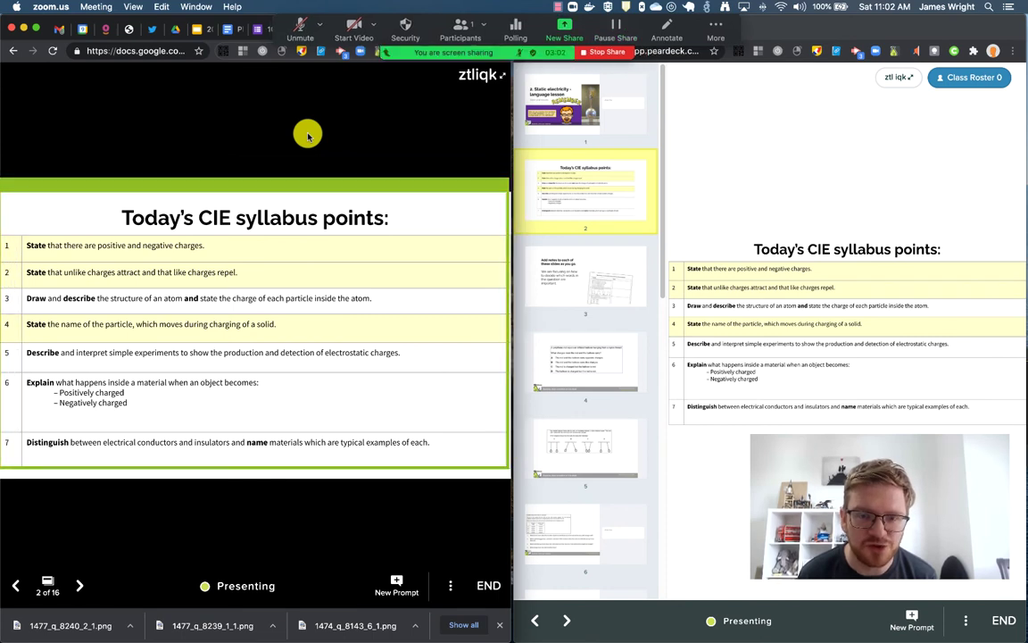
click(509, 223)
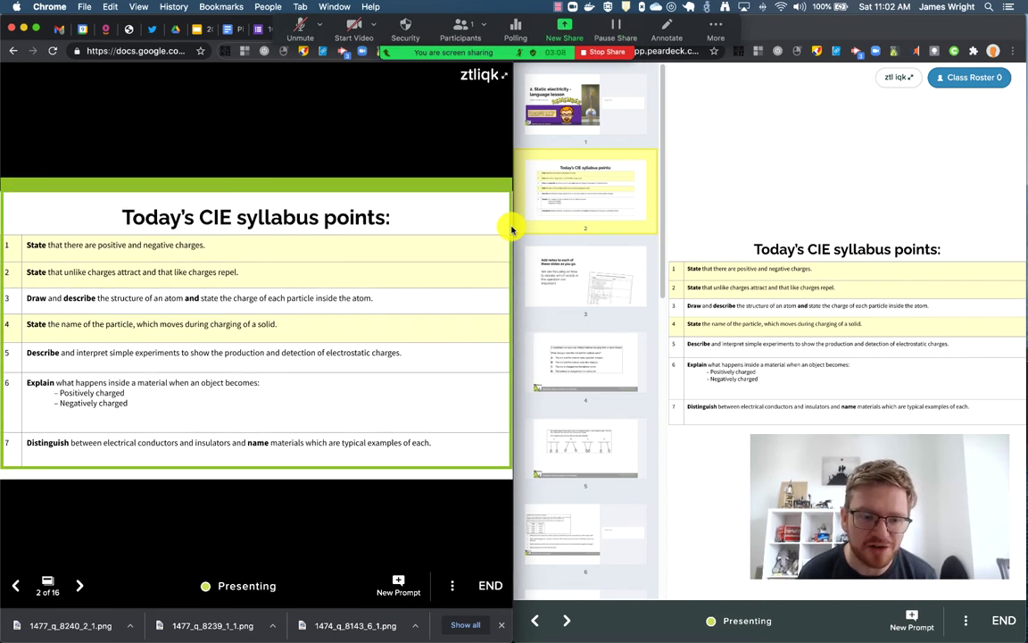
Step: Advance the lesson to slide 4, the question about the polythene rod and balloon
key(Right)
key(Right)
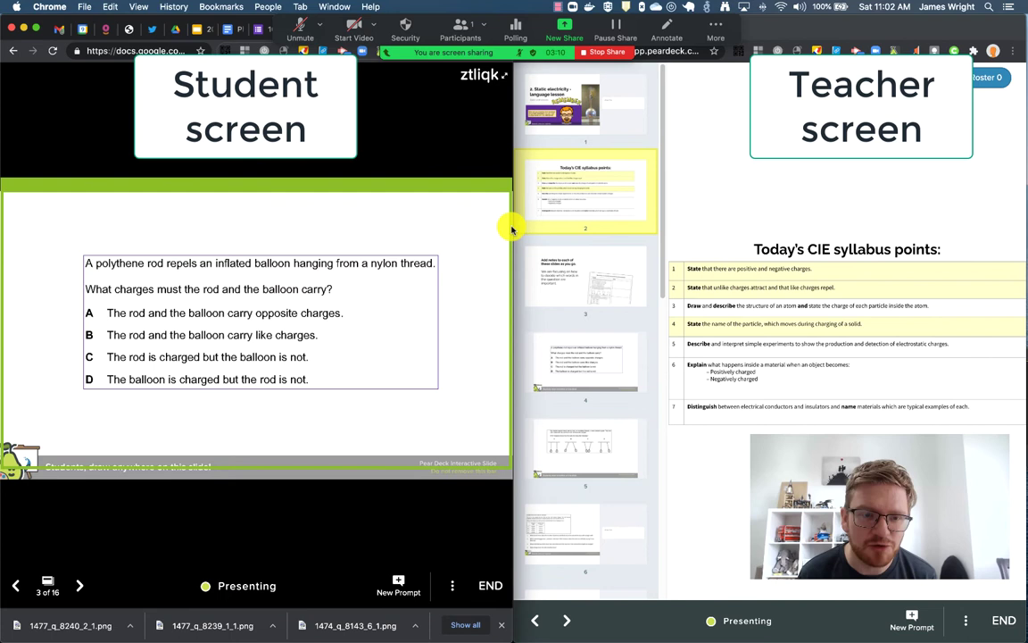
key(Down)
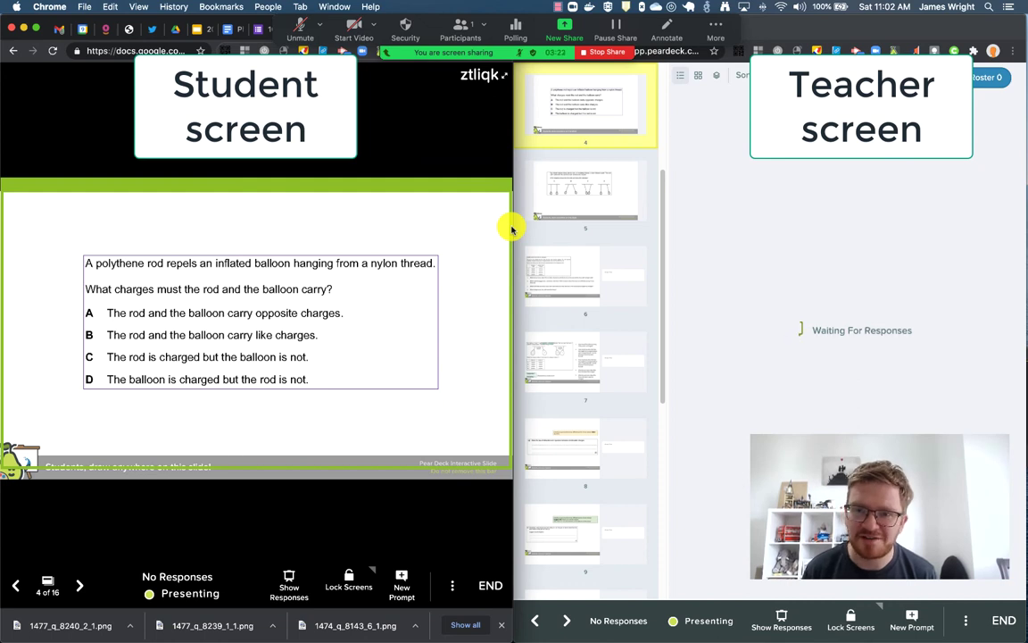
Step: Annotate the shared question in Zoom by circling "polythene" and handwriting "plastic - insulator" above it with an arrow
mouse_move(511, 230)
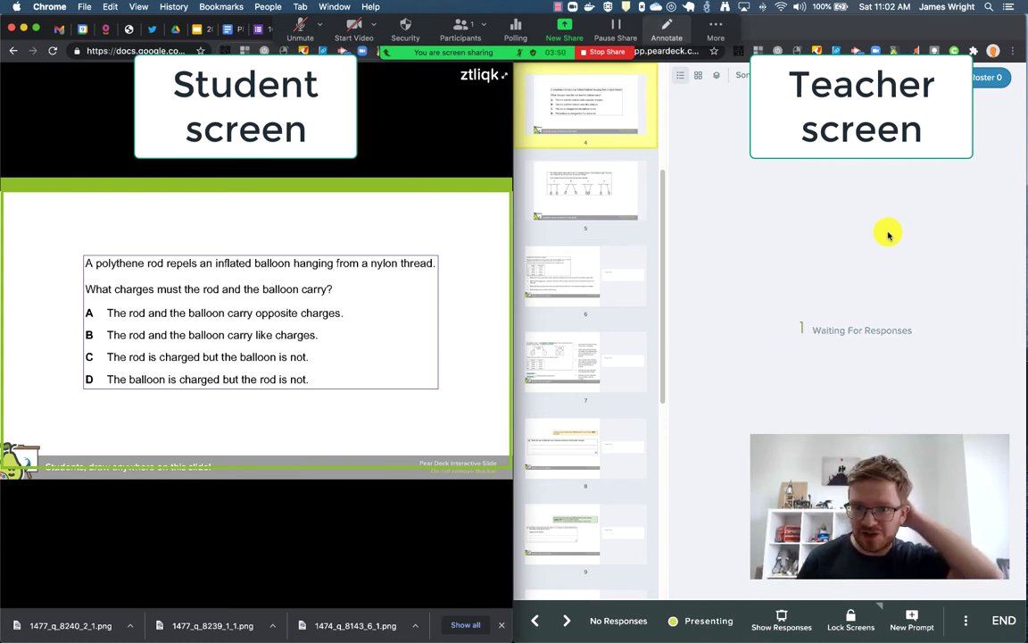
key(super+shift+a)
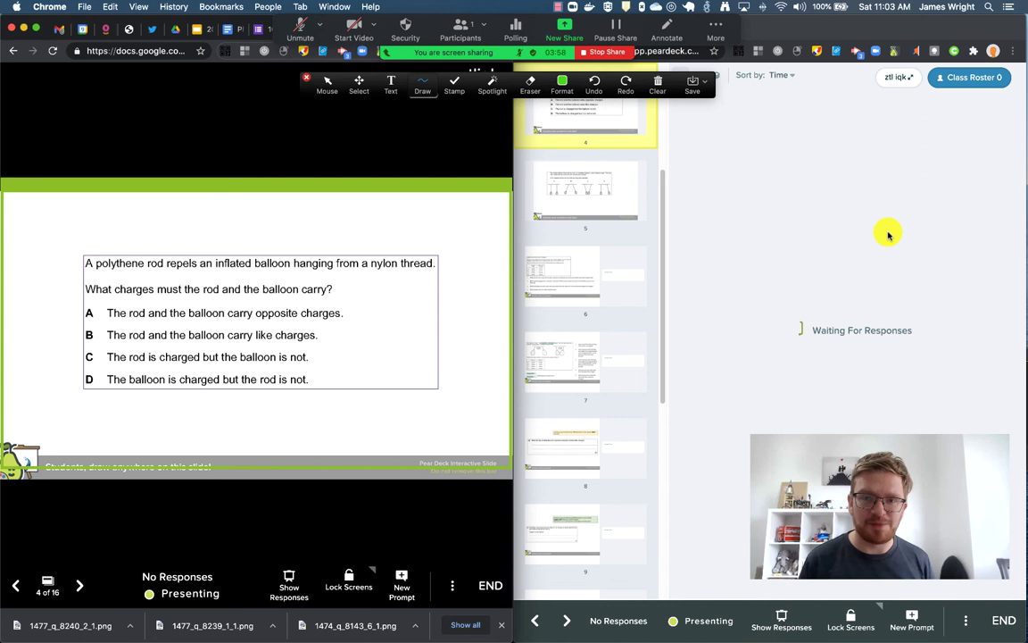
drag(159, 225, 182, 244)
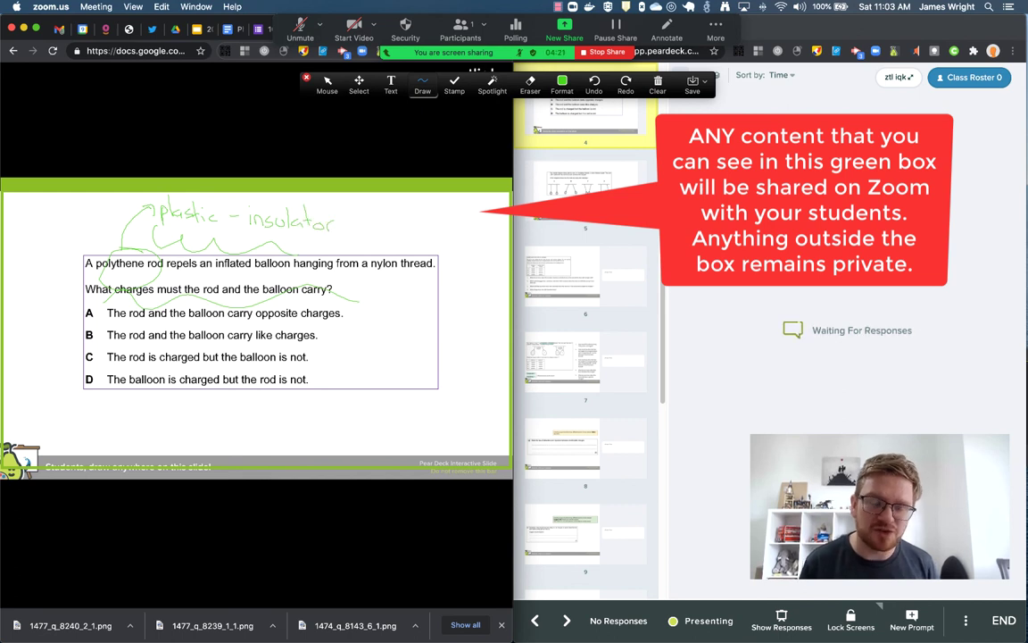
click(890, 230)
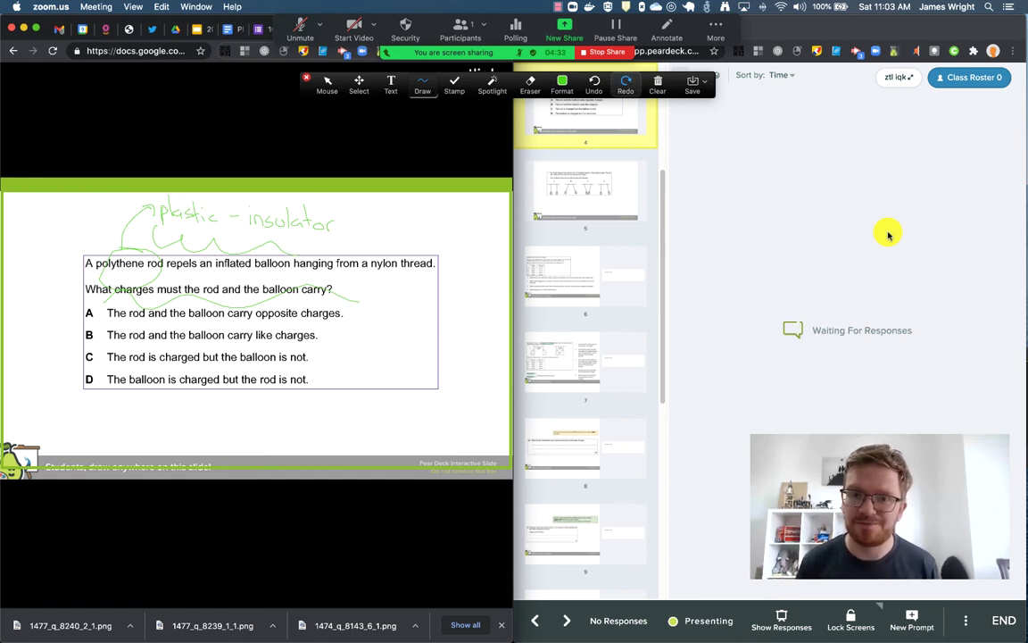
key(super+shift+s)
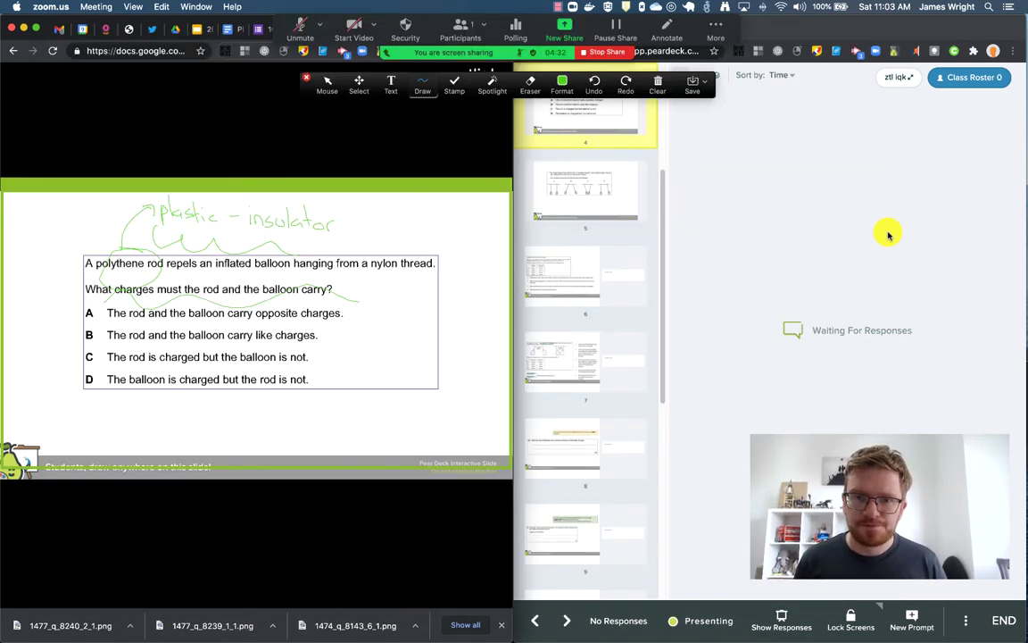